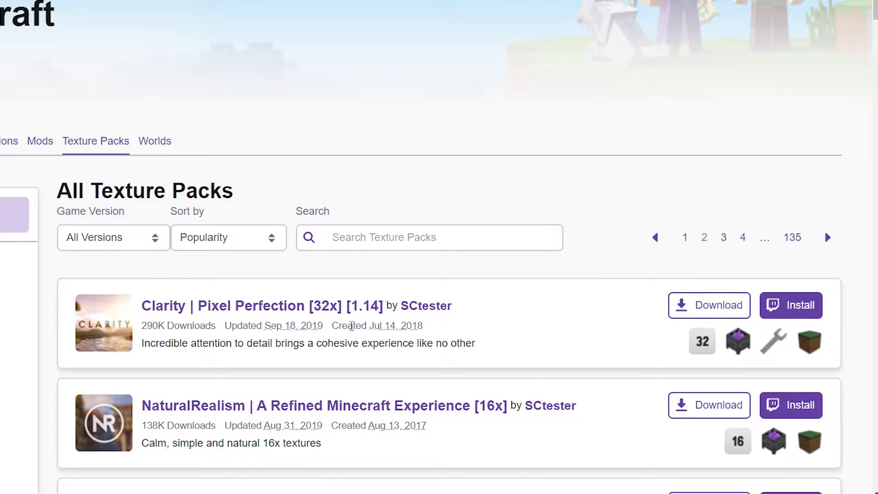
Download the Annahstas Beastrinia Pokemon inspired 32x pack's 1.14 file and drop the zip into rpack.
scroll(280, 382, down, 20)
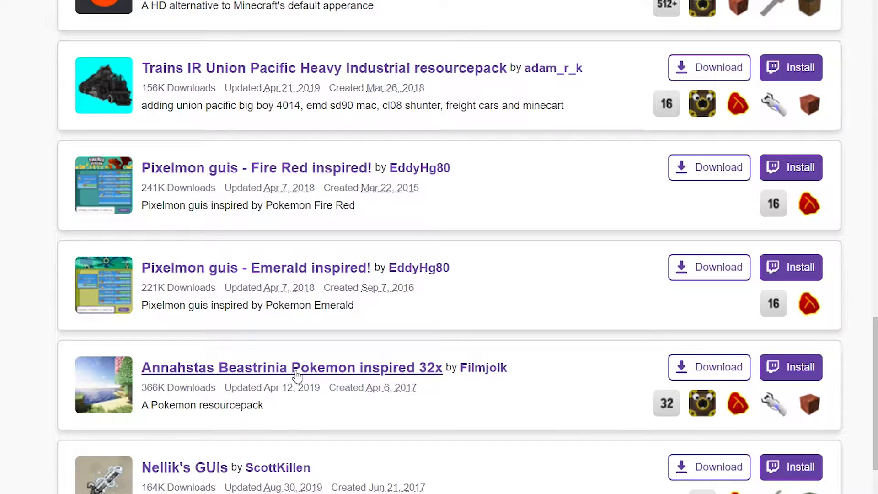
click(296, 370)
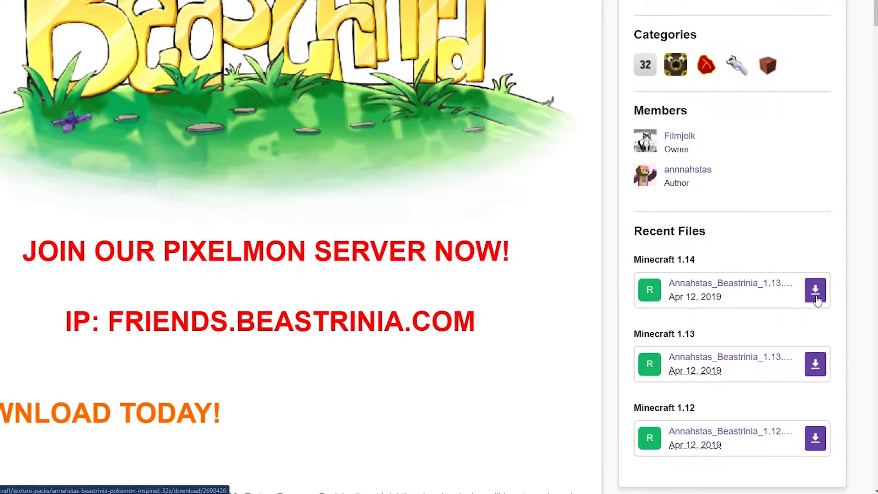
click(810, 274)
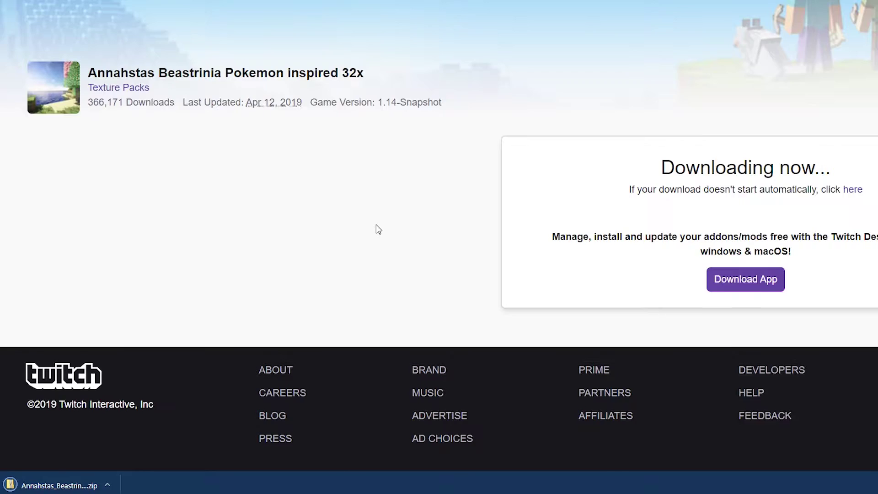
drag(67, 463, 284, 114)
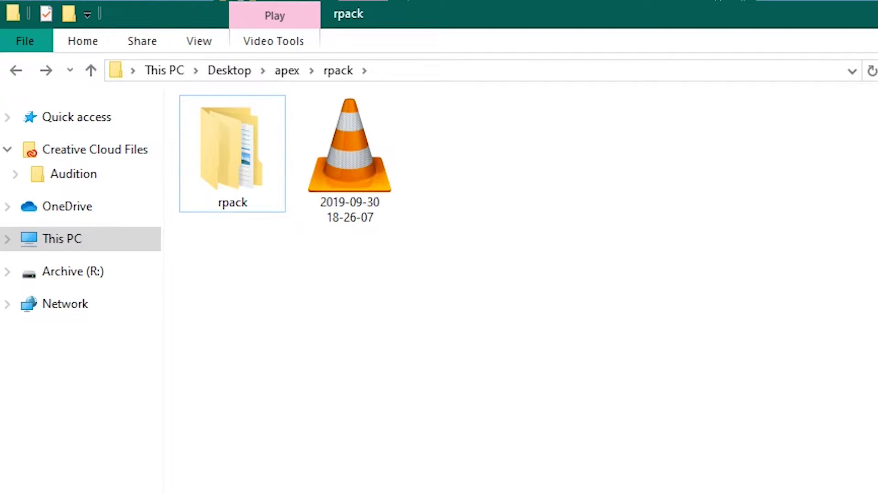
Open the rpack folder to confirm the Annahstas_Beastrinia zip is inside.
double_click(242, 144)
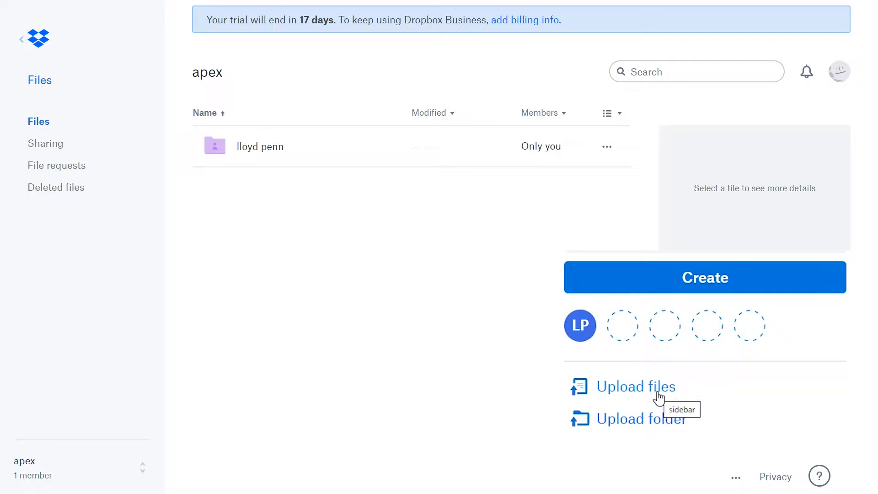
Upload Annahstas_Beastrinia_1.13.2_v.0.13.0.zip from the computer into the apex team space.
click(716, 347)
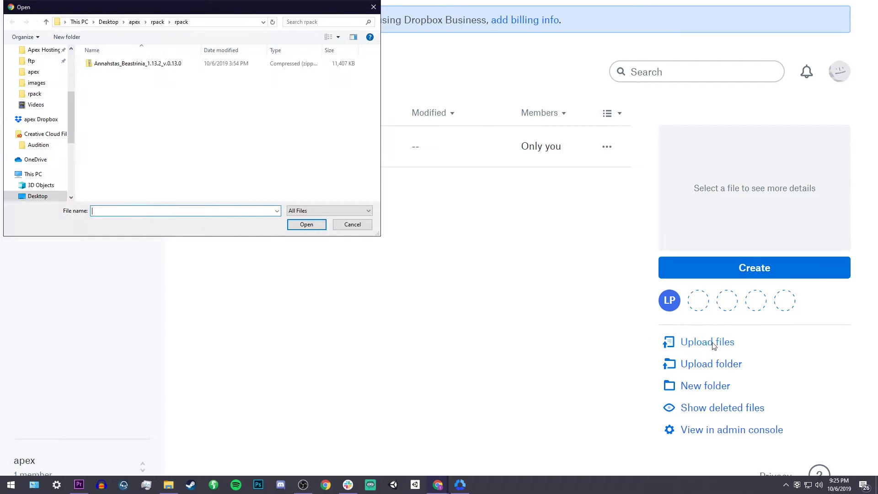
click(243, 85)
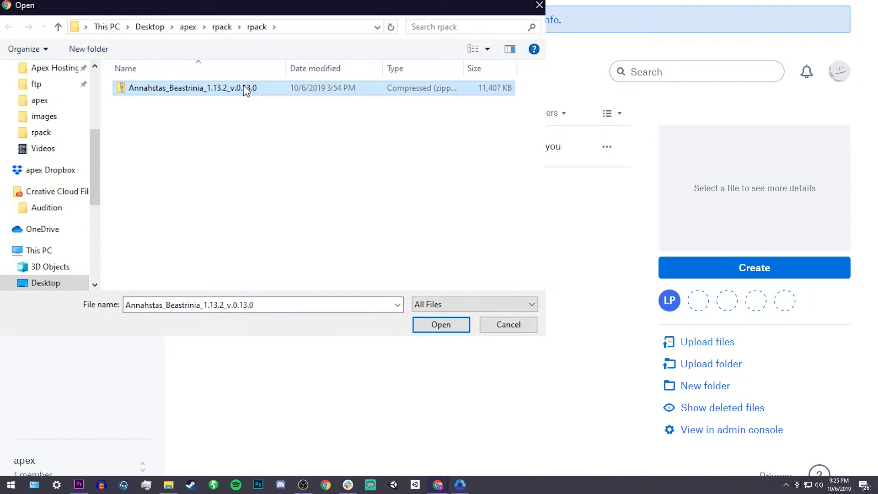
click(442, 324)
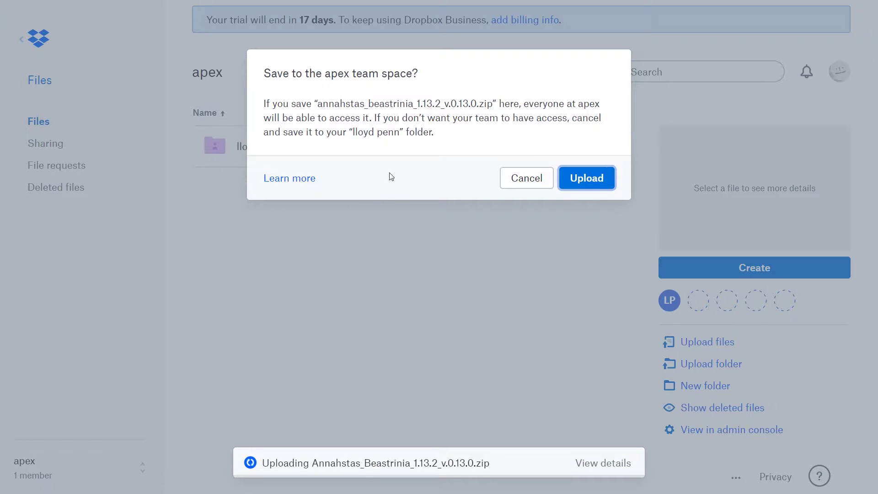
click(602, 182)
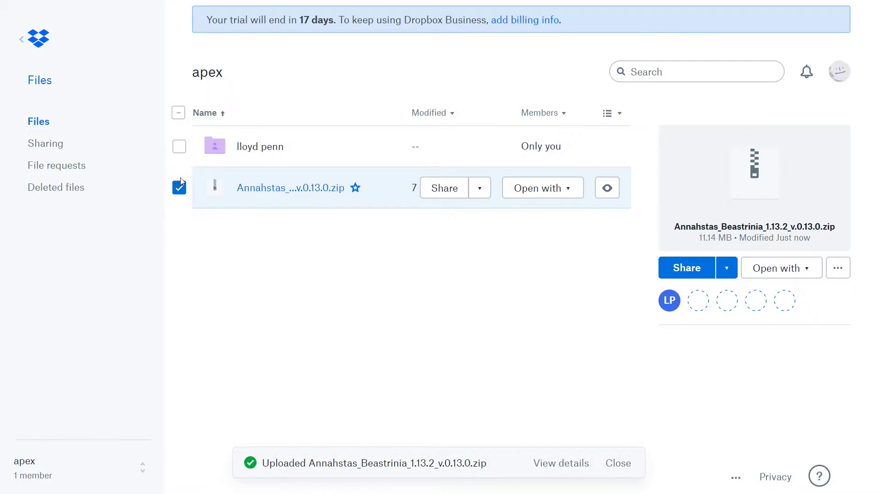
Create a view link for the Annahstas_Beastrinia zip and copy it.
click(445, 188)
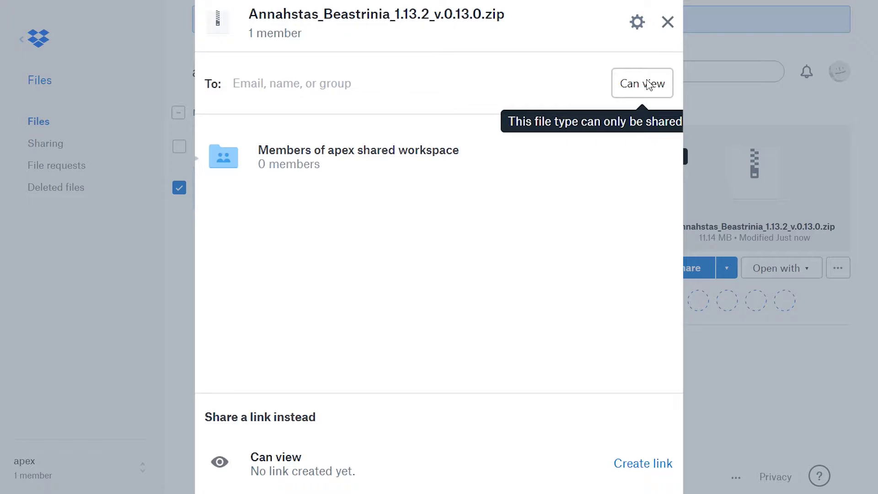
click(658, 472)
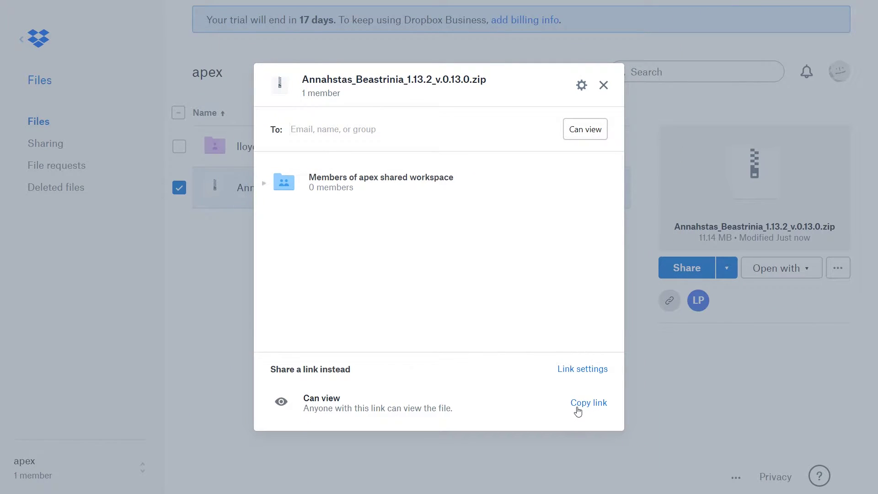
click(577, 405)
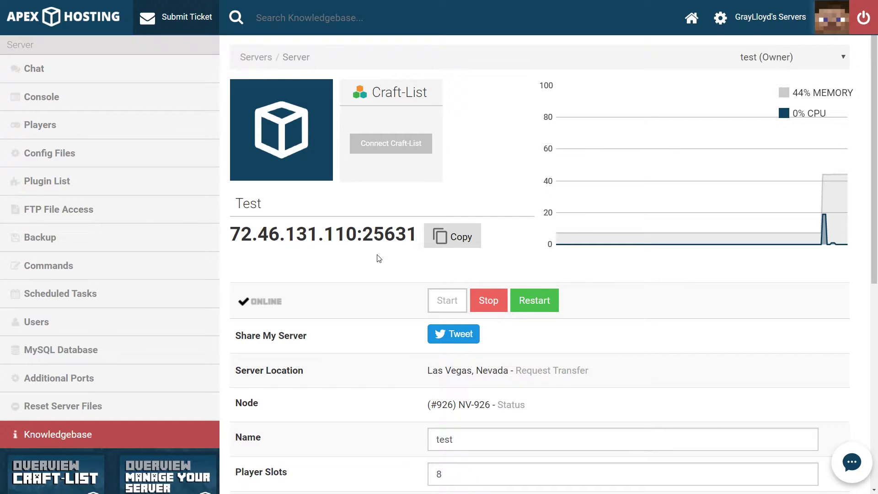
Stop the test server from its overview page so it reads OFFLINE.
click(486, 308)
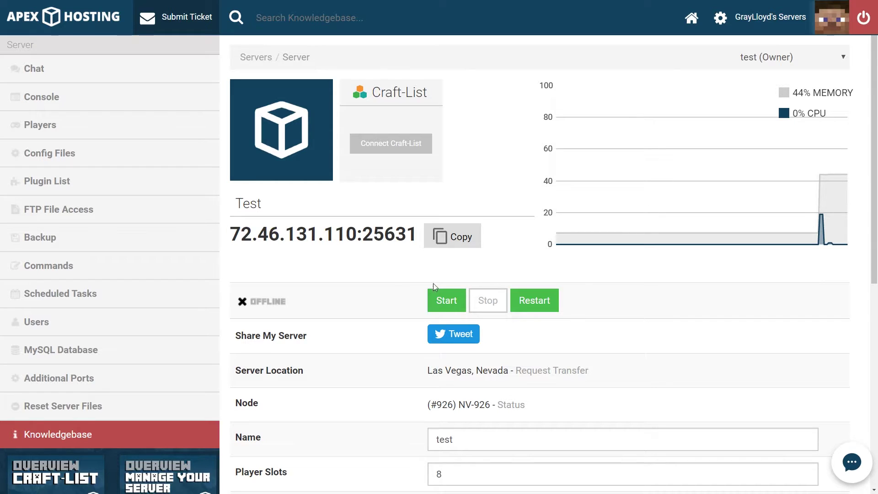
scroll(433, 283, down, 8)
click(623, 357)
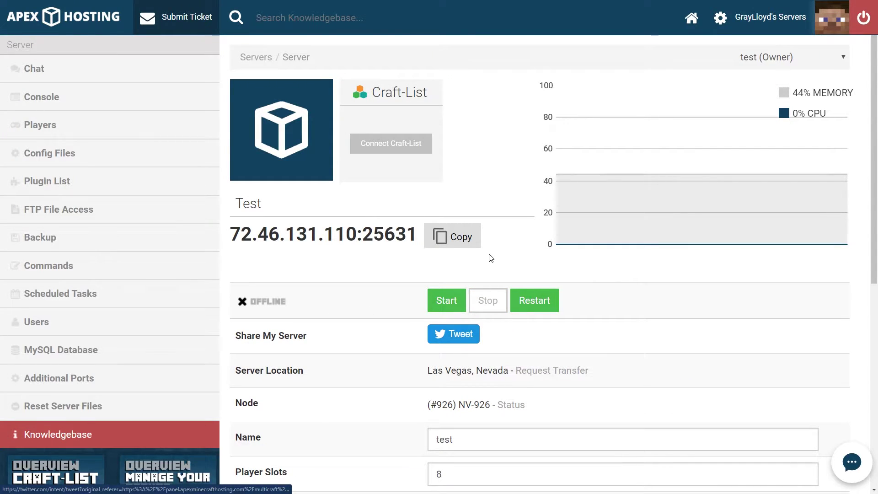
Paste the copied Dropbox link into the Resource Pack field of Server Settings.
click(155, 162)
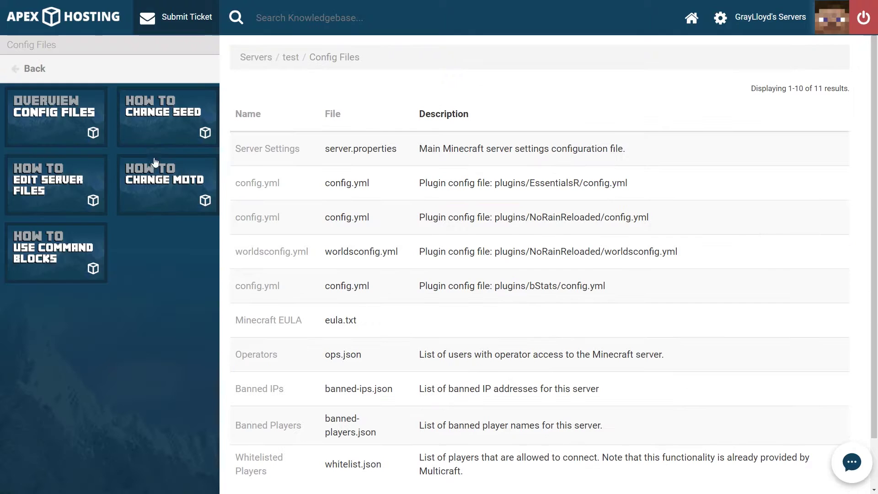
click(288, 149)
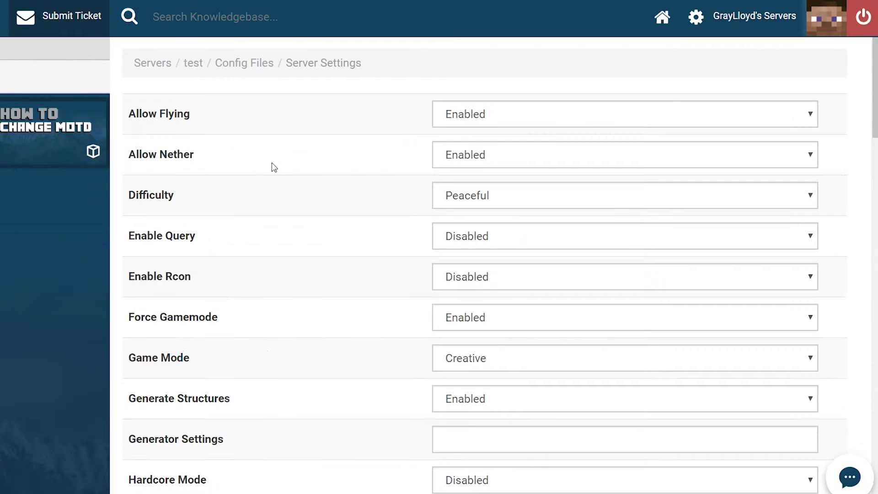
scroll(272, 163, down, 8)
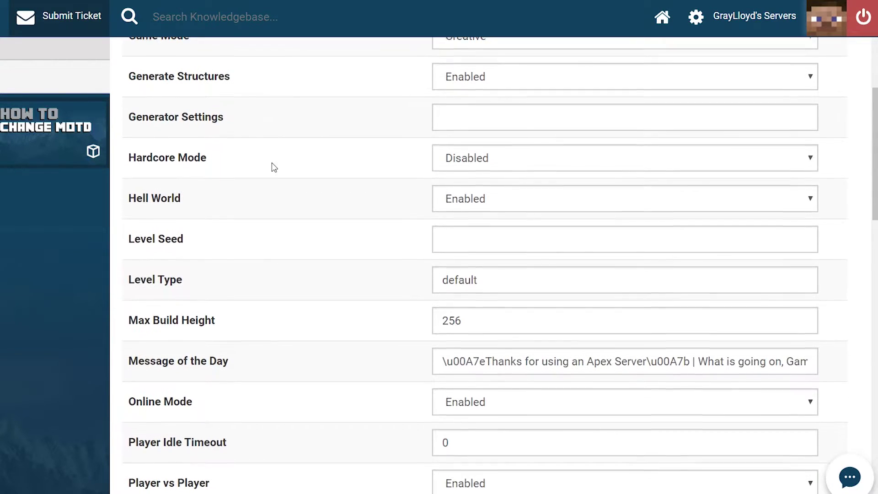
drag(210, 417, 121, 420)
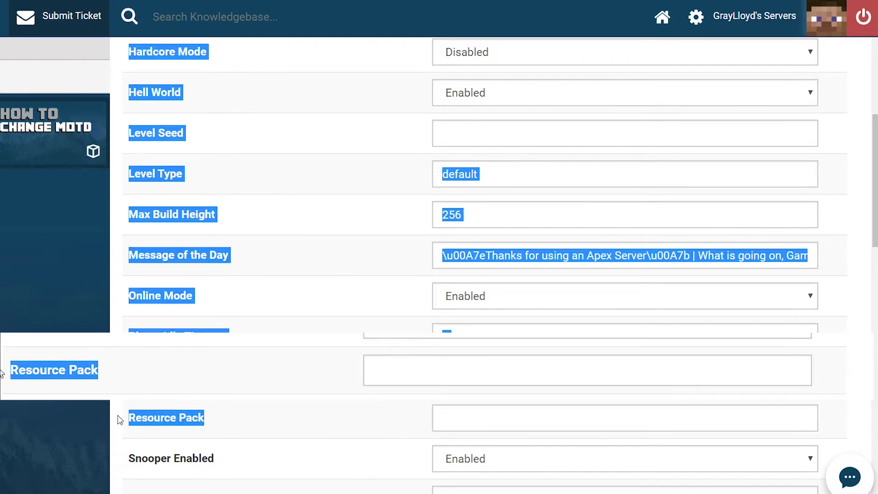
click(507, 419)
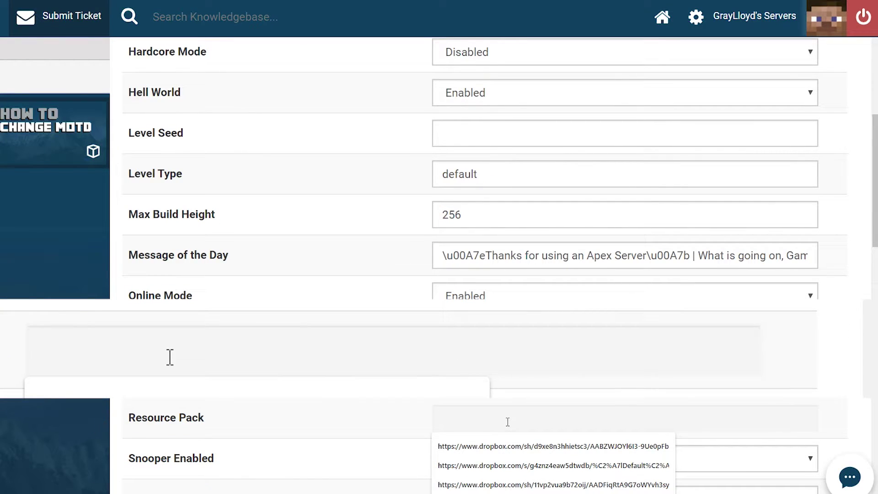
key(ctrl+v)
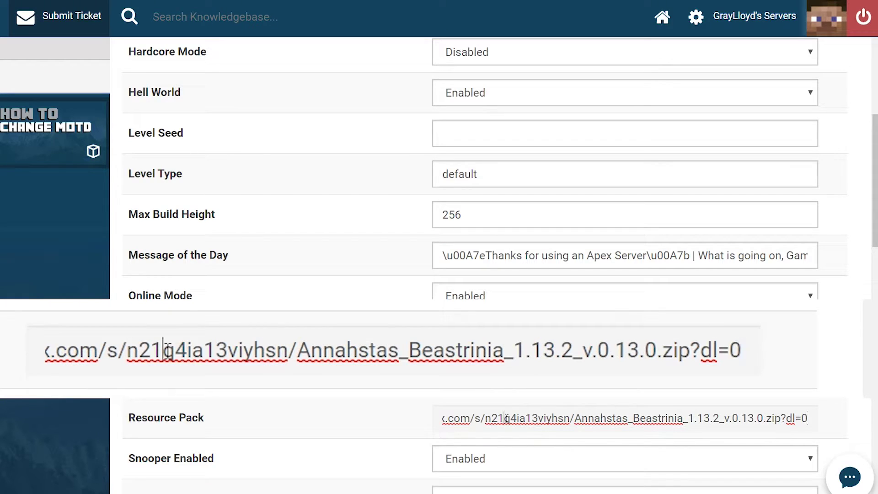
key(Home)
drag(479, 419, 572, 418)
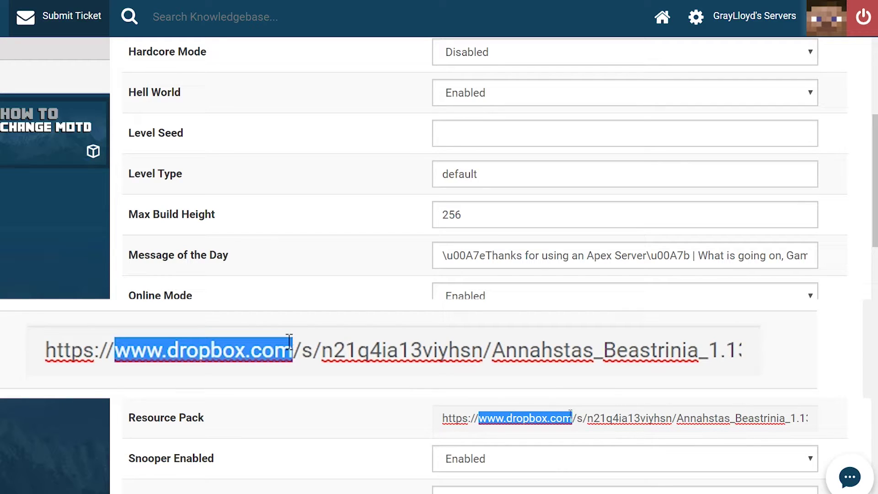
text(dl.)
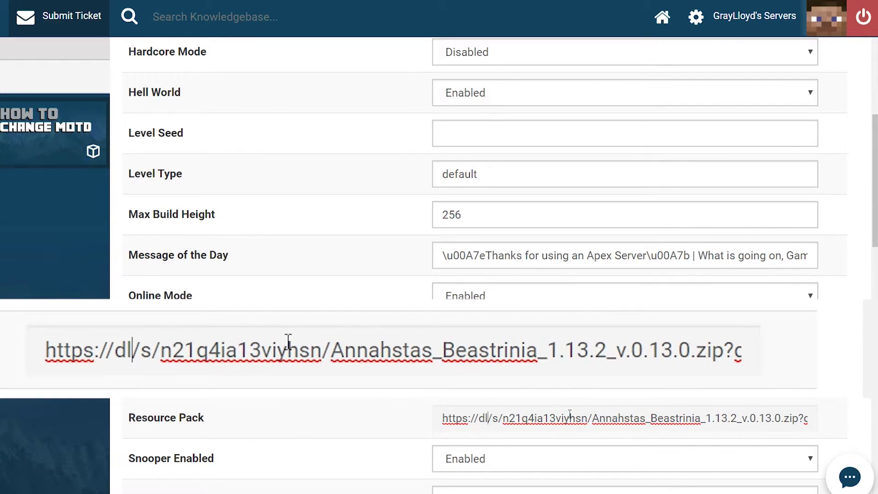
text(dropbox)
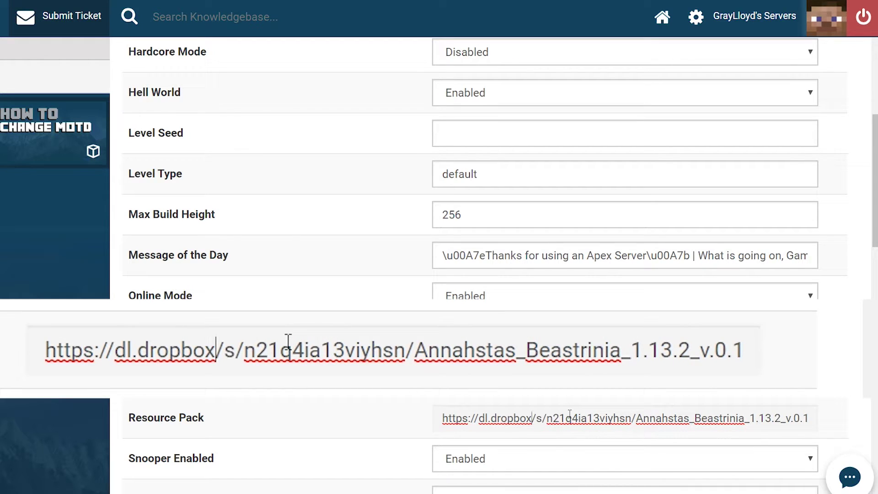
text(usercont)
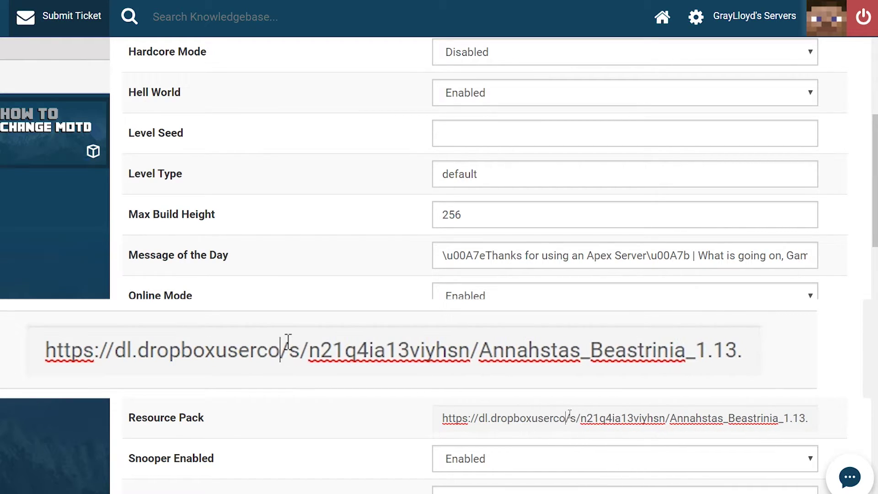
text(ent)
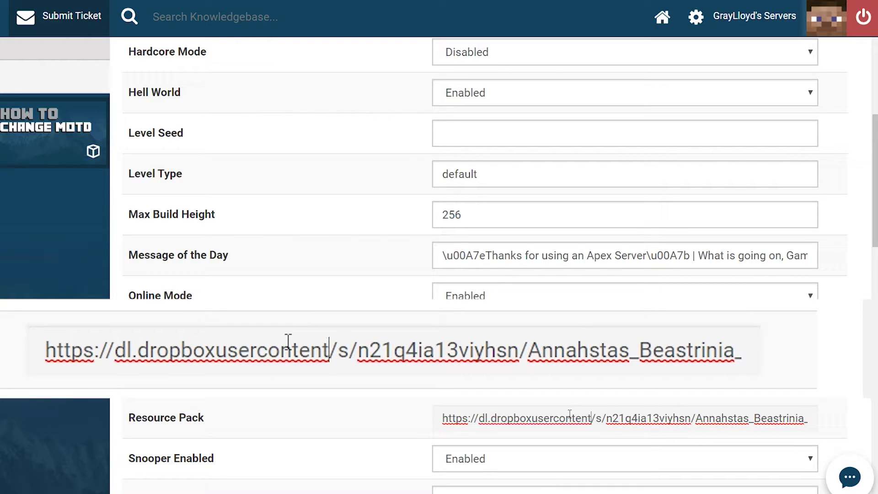
text(.com)
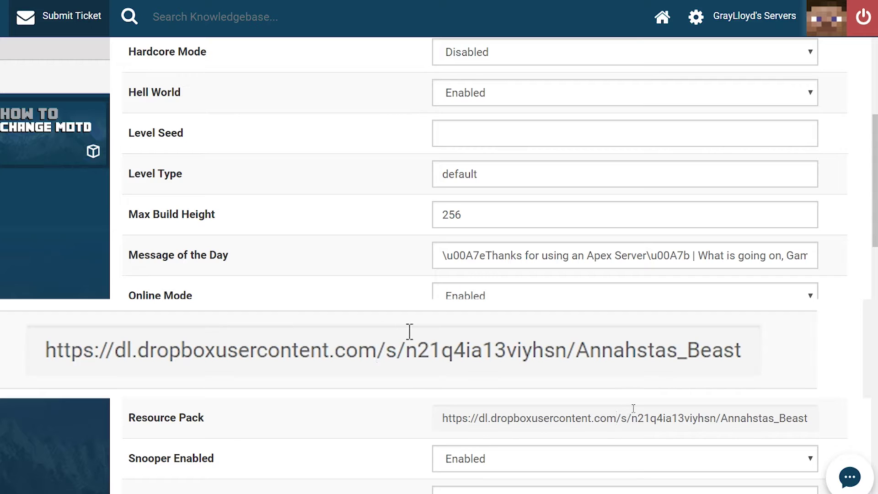
Change the link's trailing dl=0 to dl=1.
click(646, 421)
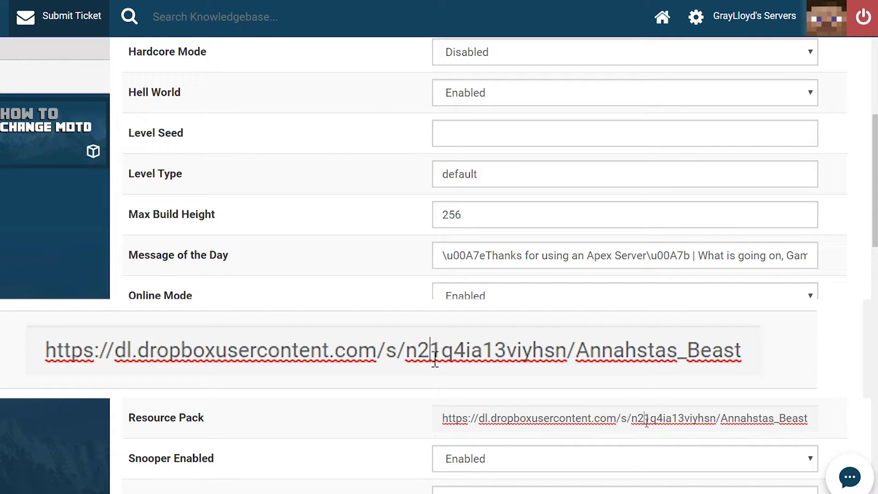
drag(650, 422, 807, 421)
click(809, 420)
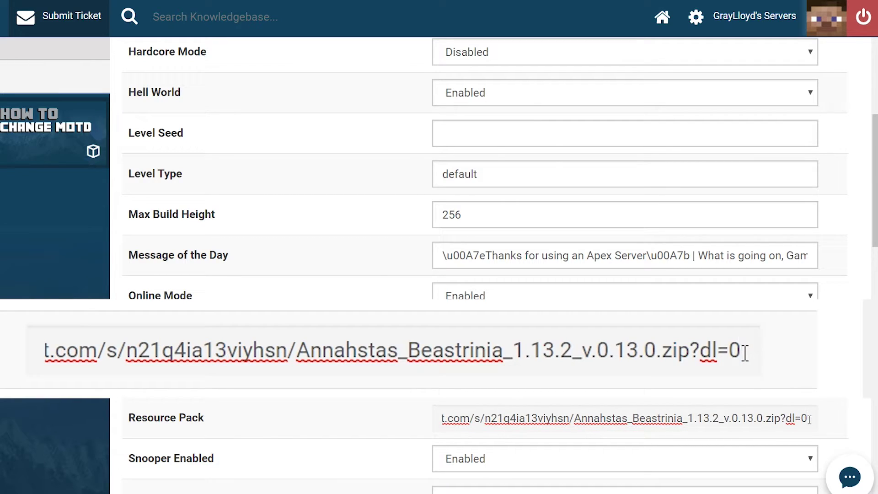
key(BackSpace)
text(1)
click(388, 301)
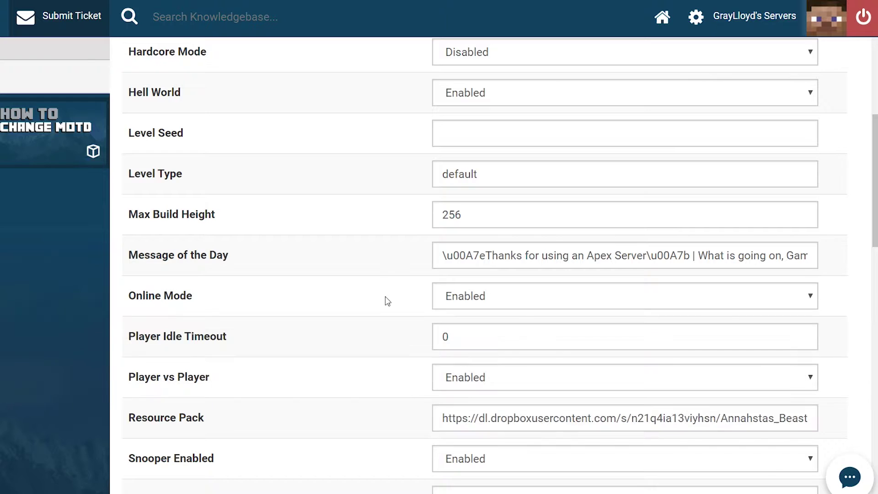
Save the server settings and restart the test server to bring it back online.
scroll(387, 301, down, 20)
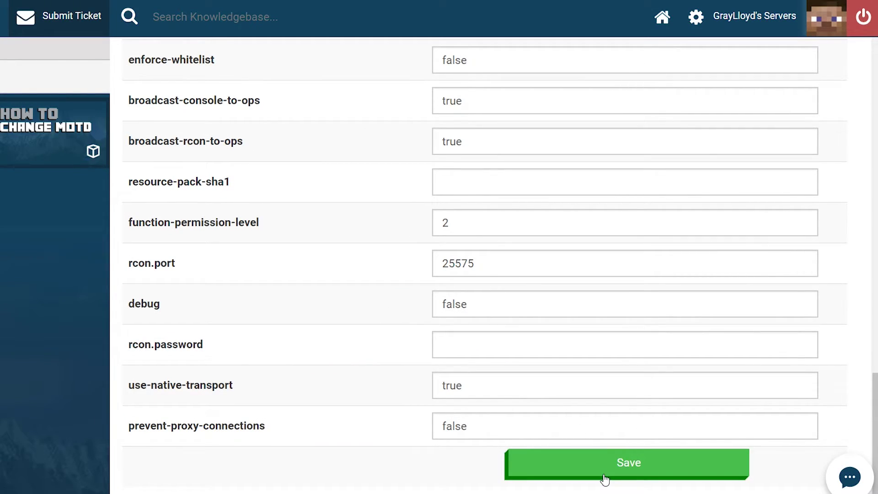
click(605, 478)
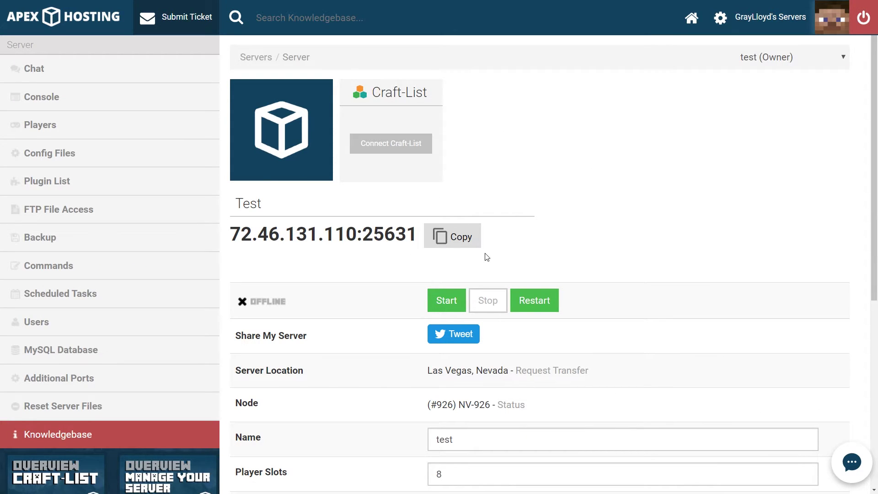
click(529, 305)
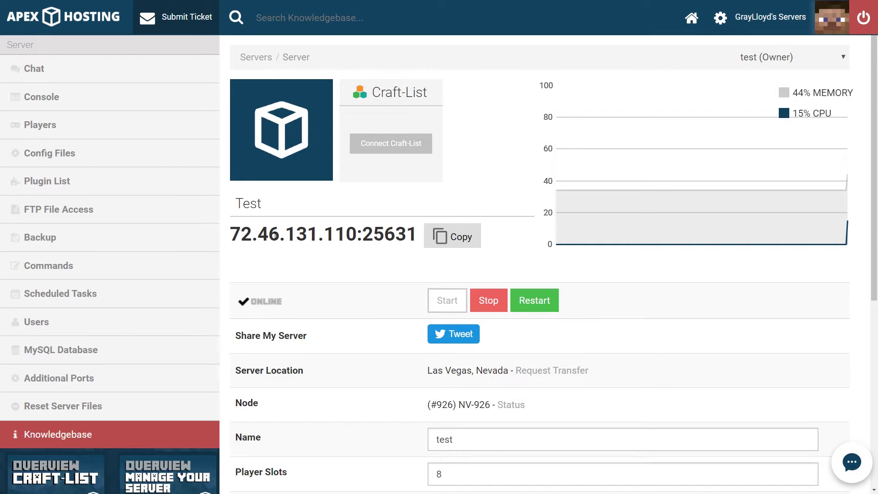
Copy the server address 72.46.131.110:25631.
drag(241, 234, 406, 236)
click(406, 235)
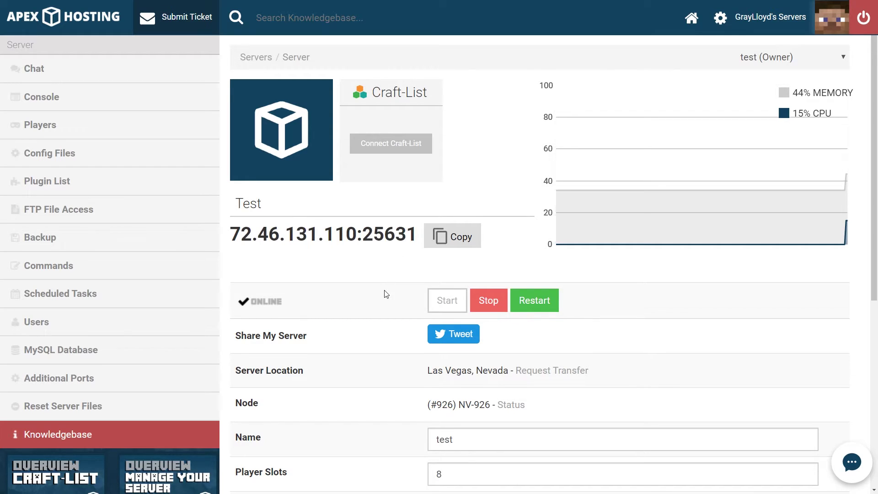
click(441, 238)
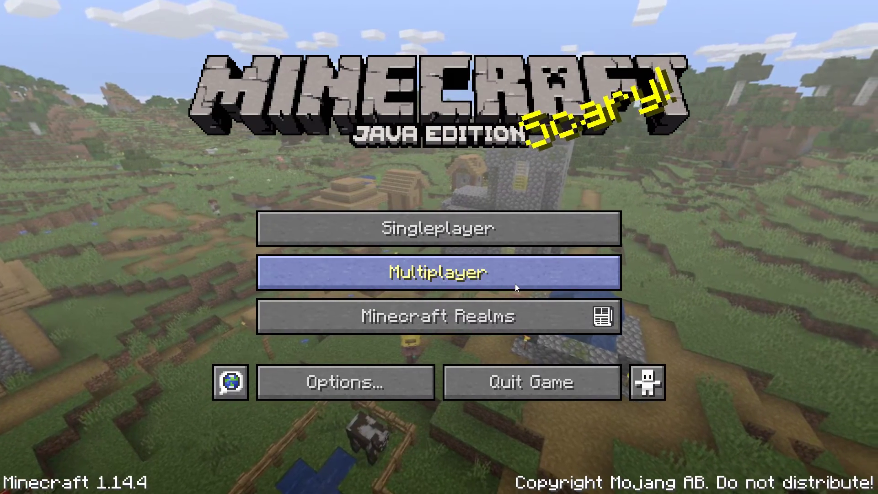
Add a multiplayer server named 'test' at the pasted address 72.46.131.110:25631.
click(515, 283)
click(599, 423)
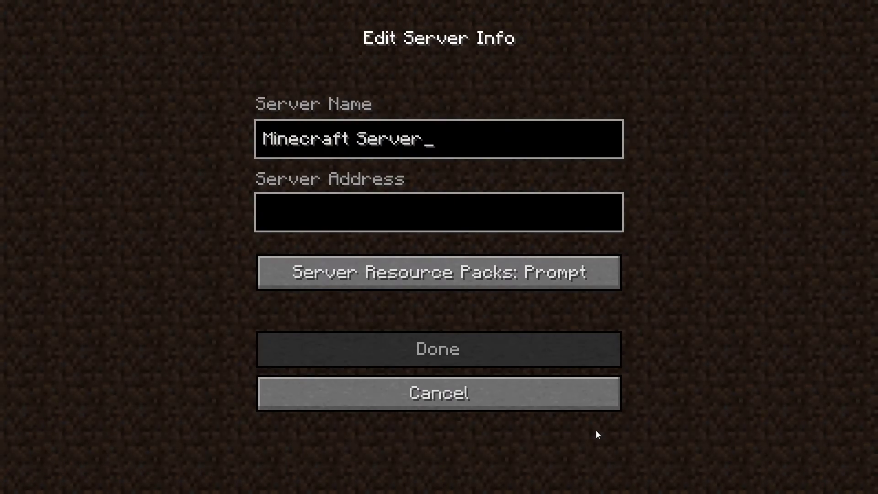
click(397, 223)
key(ctrl+v)
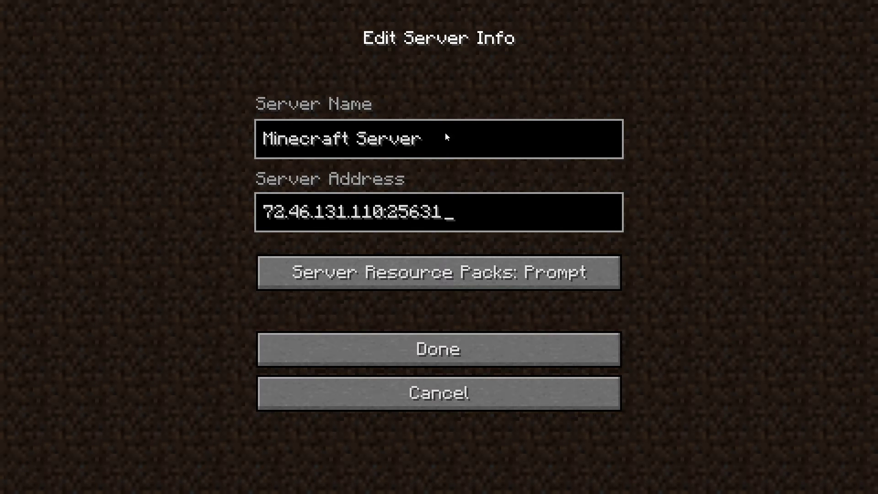
click(436, 131)
key(BackSpace)
key(BackSpace)
key(BackSpace)
key(BackSpace)
key(BackSpace)
key(BackSpace)
key(BackSpace)
key(BackSpace)
key(BackSpace)
key(BackSpace)
key(BackSpace)
key(BackSpace)
key(BackSpace)
key(BackSpace)
key(BackSpace)
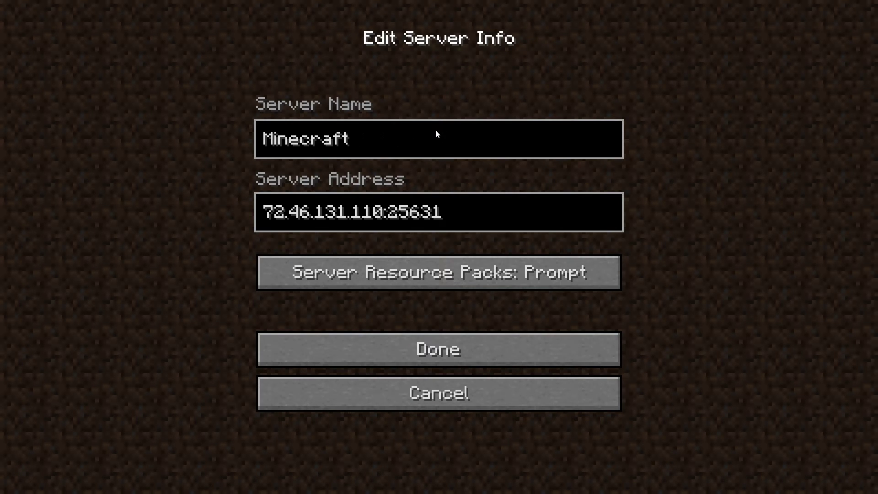
text(test)
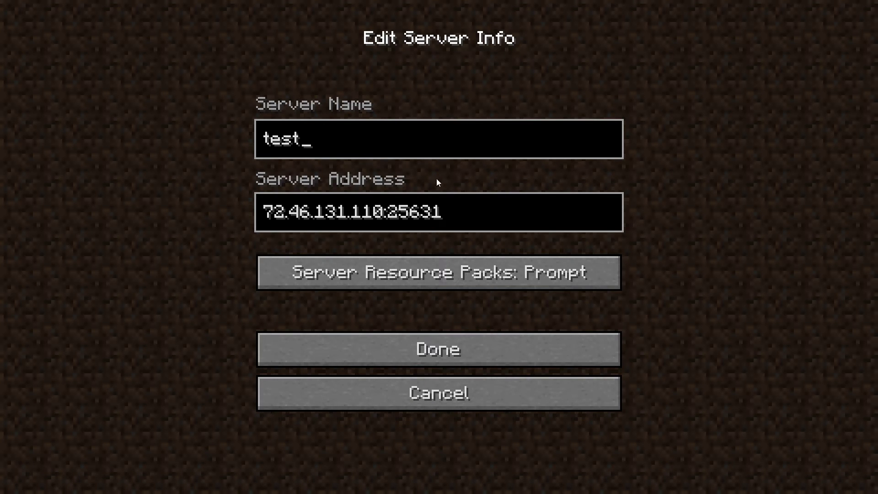
click(451, 340)
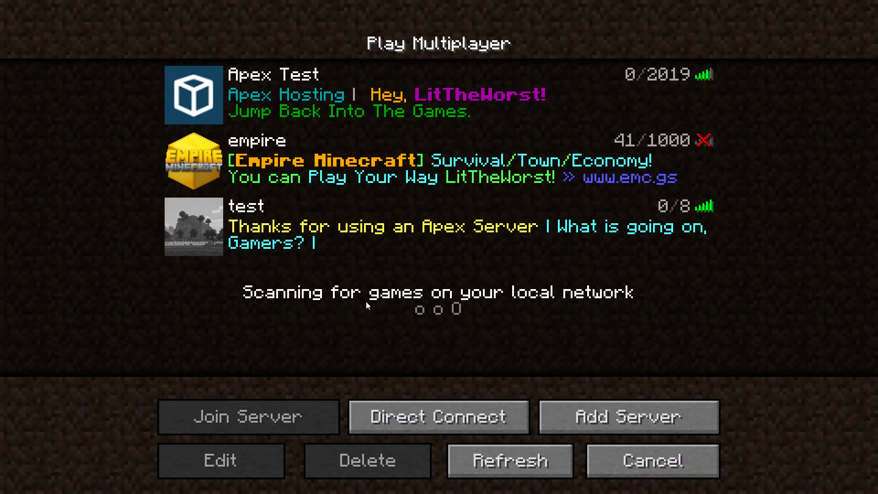
Join the test server and accept downloading its custom resource pack.
click(208, 221)
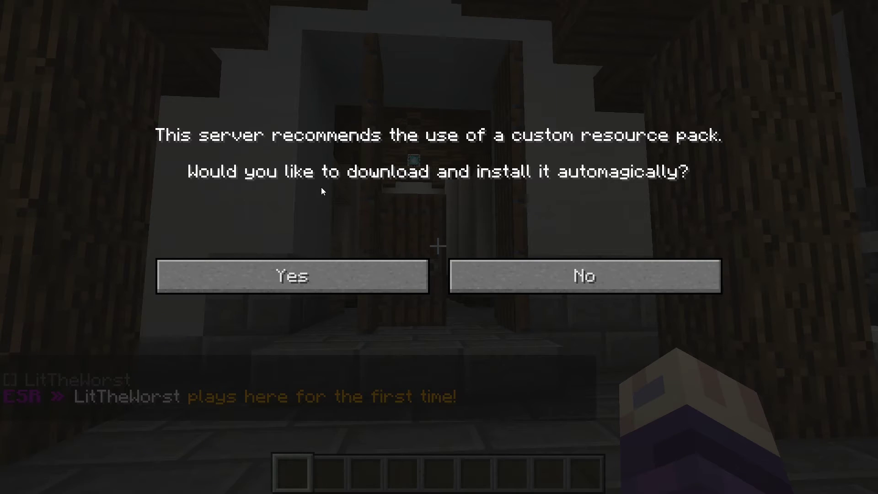
click(272, 272)
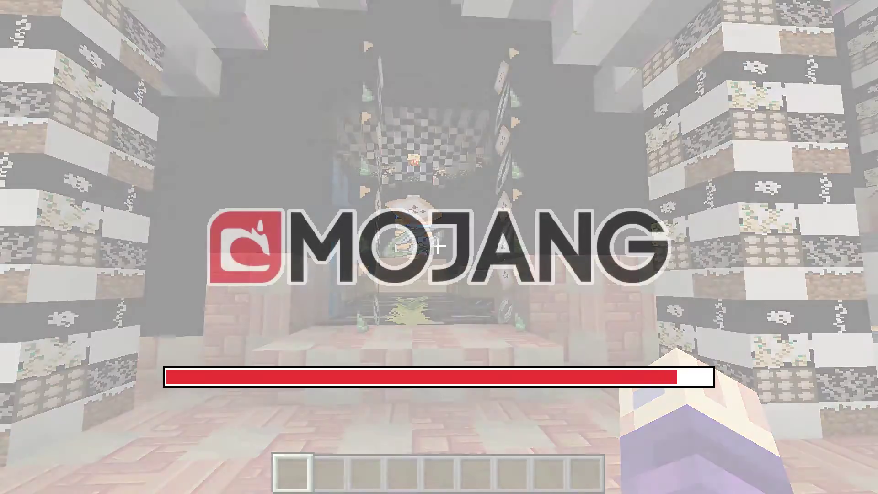